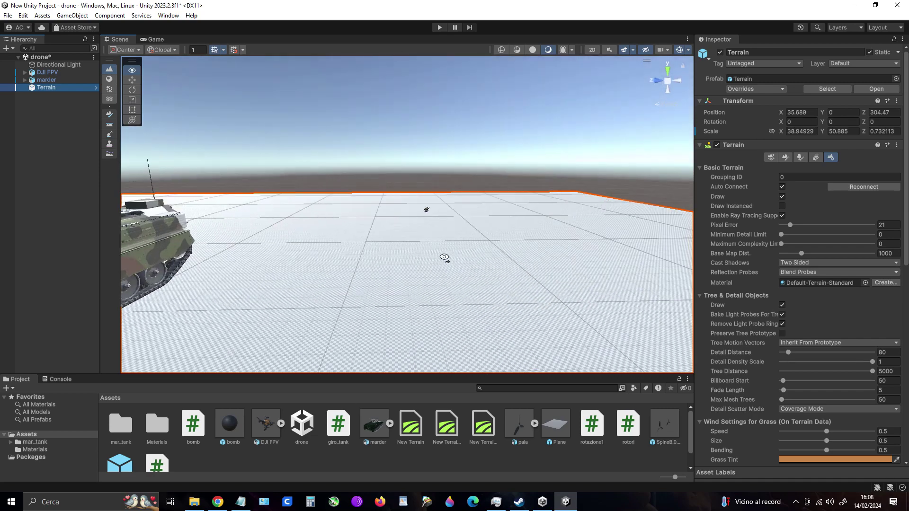
- Move the Scene view camera forward and rotate it until the marder tank is close in view
{"action": "scroll", "coordinate": [446, 259], "scroll_direction": "up", "scroll_amount": 2}
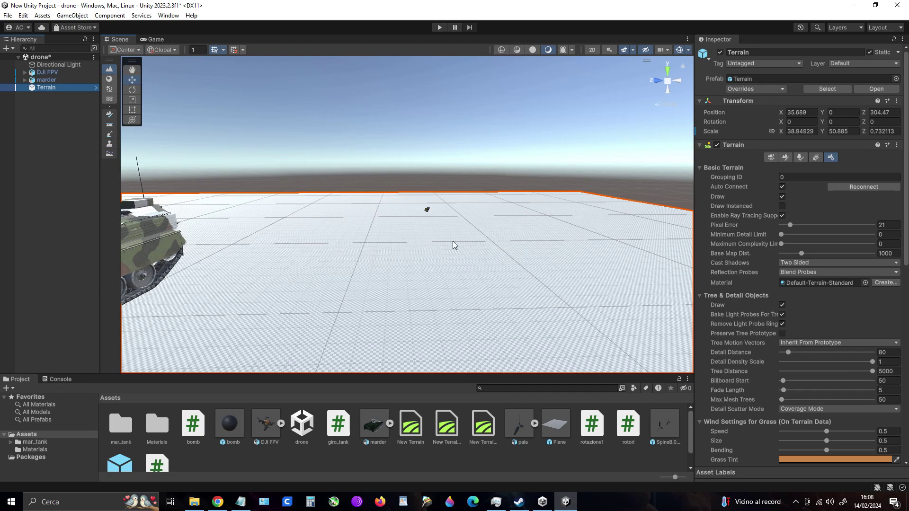
{"action": "mouse_move", "coordinate": [408, 229]}
{"action": "right_mouse_down"}
{"action": "mouse_move", "coordinate": [323, 236]}
{"action": "mouse_move", "coordinate": [201, 188]}
{"action": "right_mouse_up"}
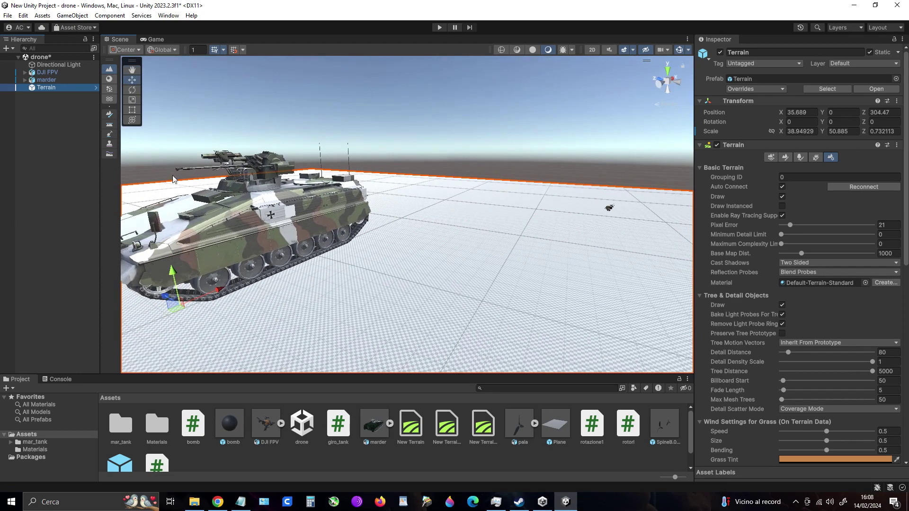
- Frame the DJI FPV drone, fly the scene camera toward the tank, and enter Play mode
{"action": "double_click", "coordinate": [48, 72]}
{"action": "mouse_move", "coordinate": [251, 204]}
{"action": "right_mouse_down"}
{"action": "mouse_move", "coordinate": [479, 220]}
{"action": "mouse_move", "coordinate": [338, 185]}
{"action": "right_mouse_up"}
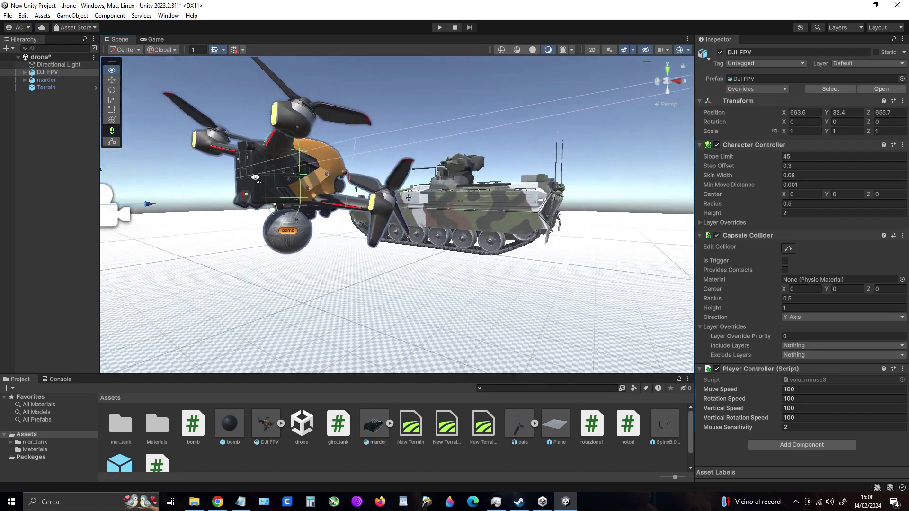
{"action": "right_click_drag", "start_coordinate": [337, 185], "coordinate": [80, 174]}
{"action": "key", "text": "f"}
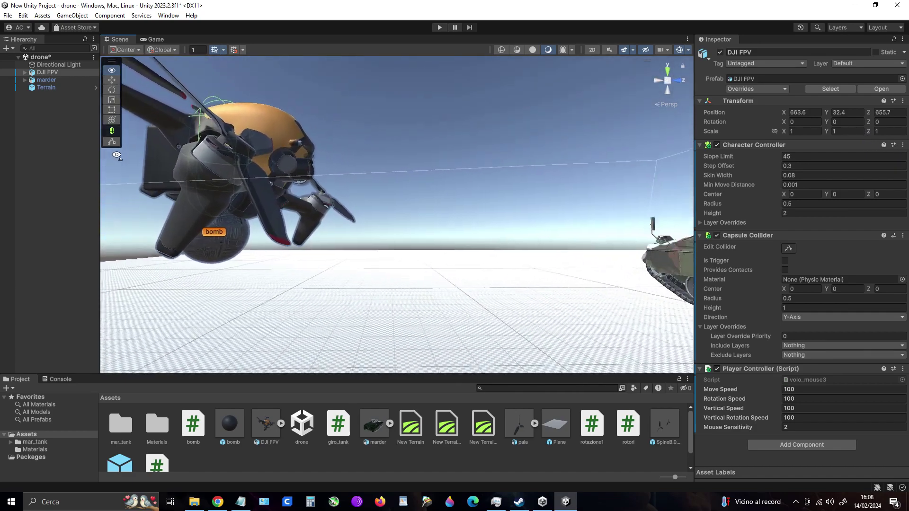
{"action": "mouse_move", "coordinate": [299, 186]}
{"action": "right_mouse_down"}
{"action": "mouse_move", "coordinate": [348, 185]}
{"action": "mouse_move", "coordinate": [177, 166]}
{"action": "mouse_move", "coordinate": [644, 181]}
{"action": "mouse_move", "coordinate": [630, 189]}
{"action": "right_mouse_up"}
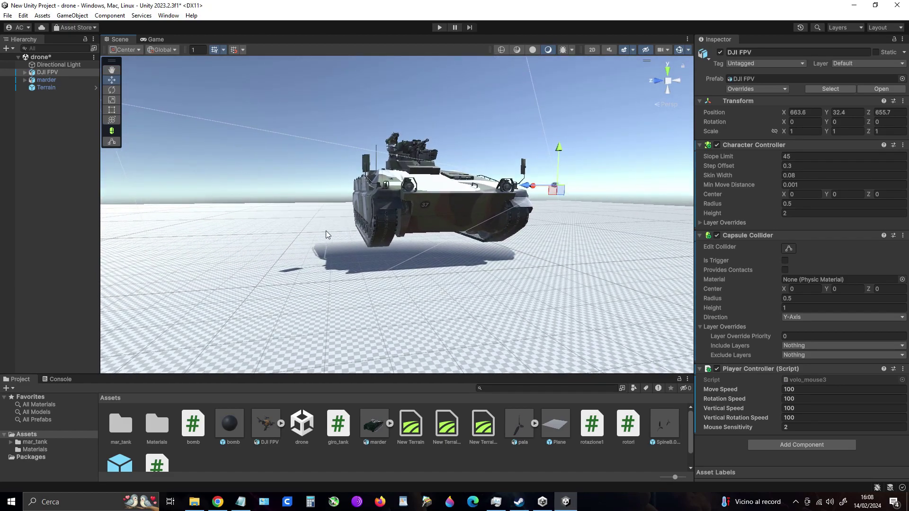
{"action": "left_click", "coordinate": [439, 27]}
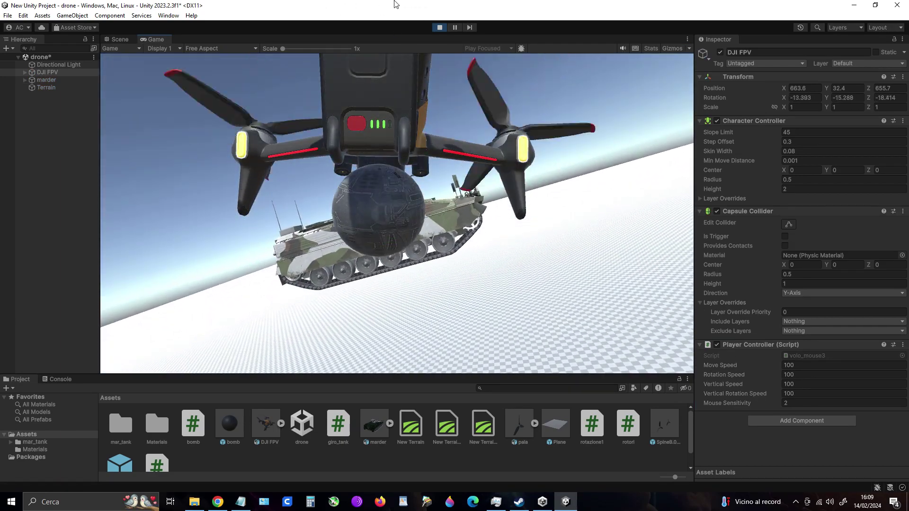
- Fly the drone forward, down past the tank, and around it at low level
{"action": "mouse_move", "coordinate": [406, 19]}
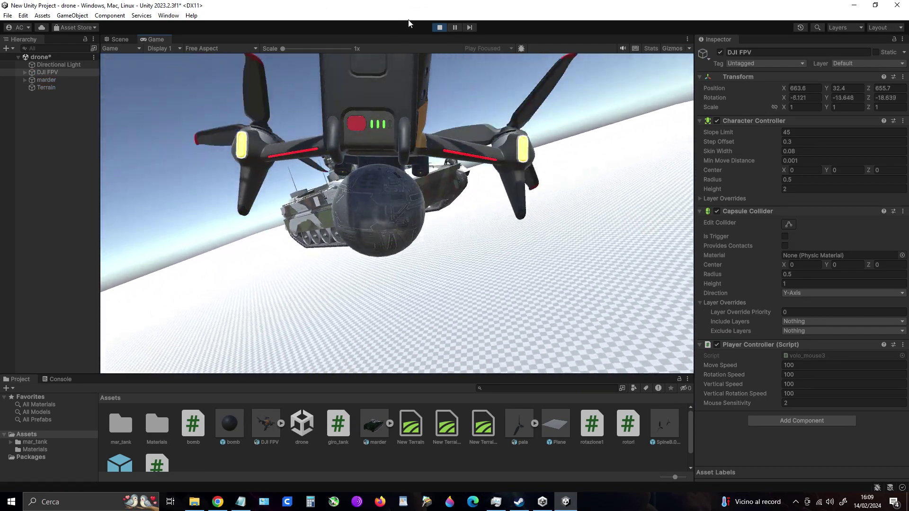
{"action": "mouse_move", "coordinate": [393, 39]}
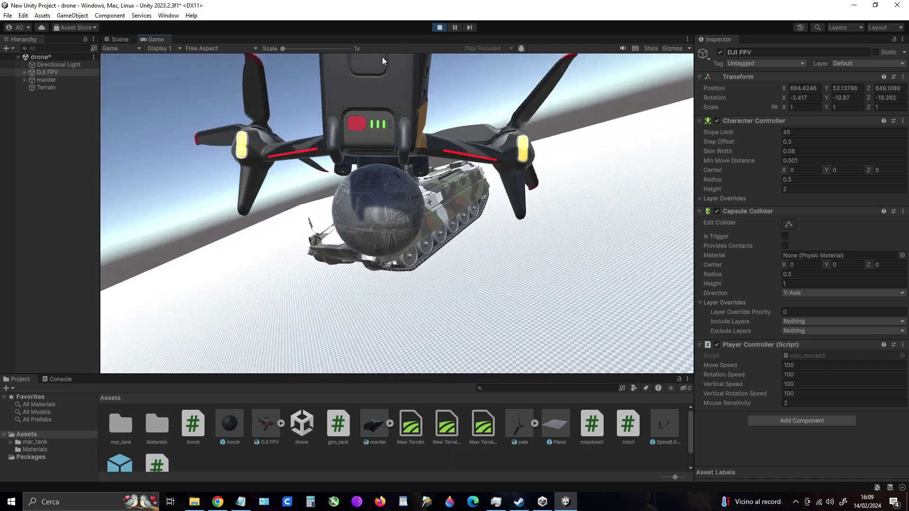
{"action": "mouse_move", "coordinate": [379, 143]}
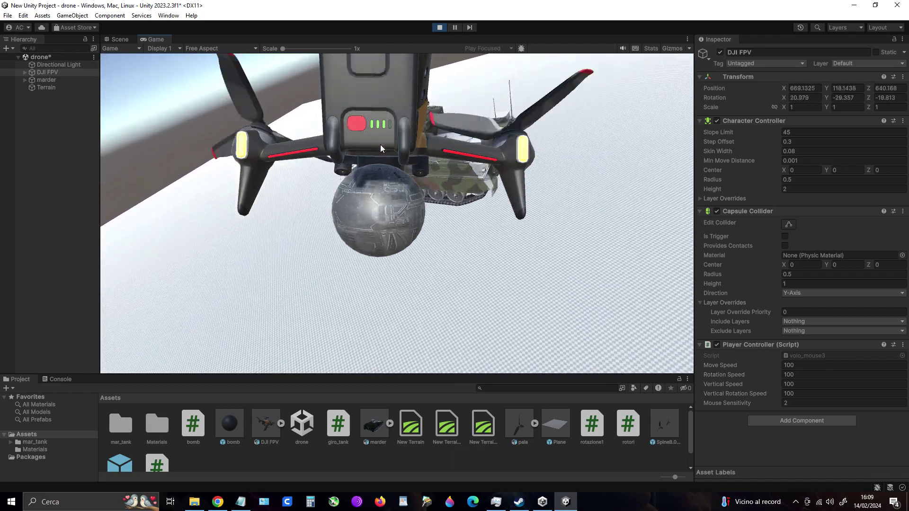
{"action": "mouse_move", "coordinate": [416, 136]}
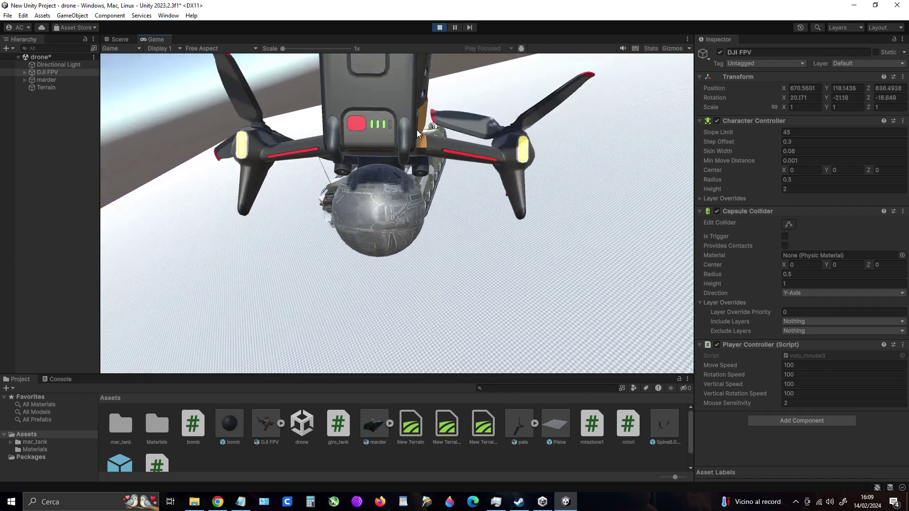
{"action": "mouse_move", "coordinate": [426, 88]}
{"action": "key", "text": "w"}
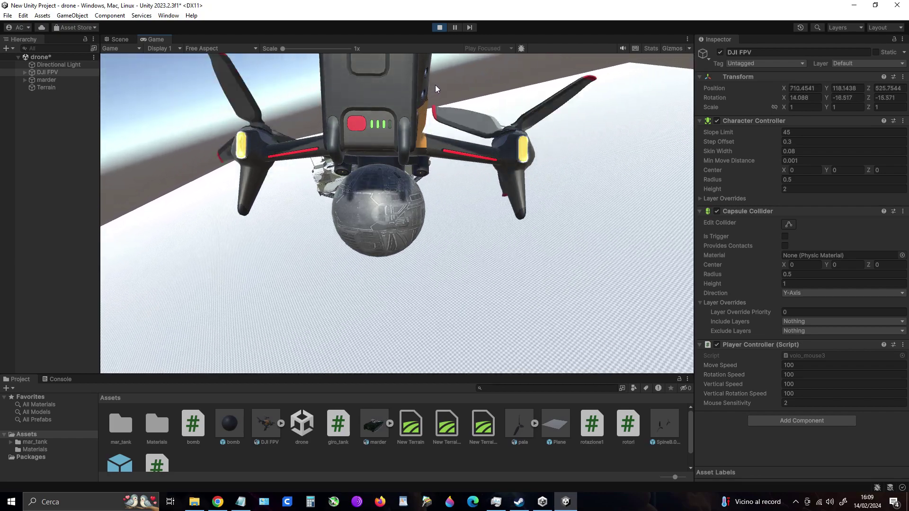
{"action": "key", "text": "w"}
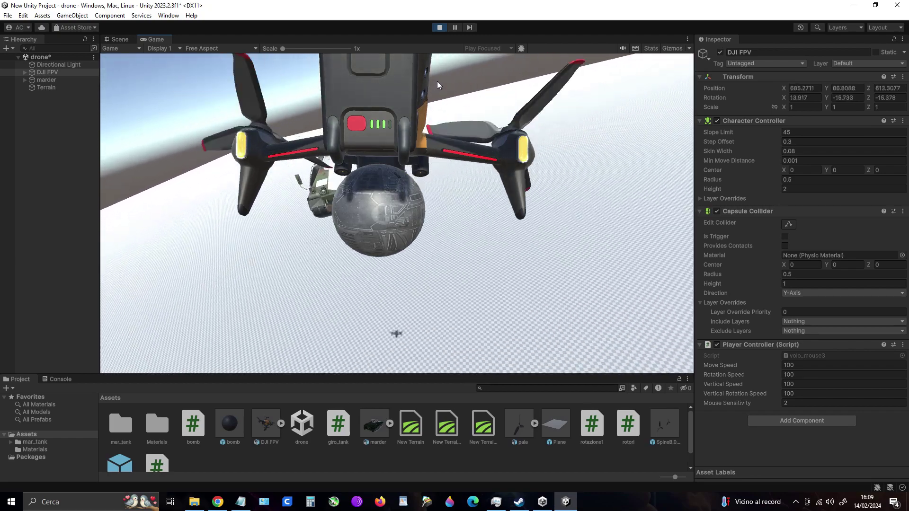
{"action": "mouse_move", "coordinate": [398, 121]}
{"action": "key", "text": "w"}
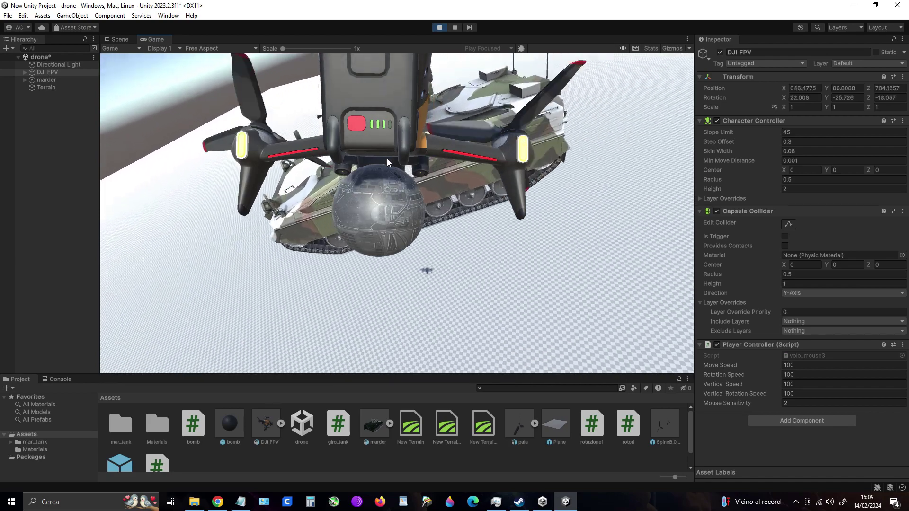
{"action": "key", "text": "w"}
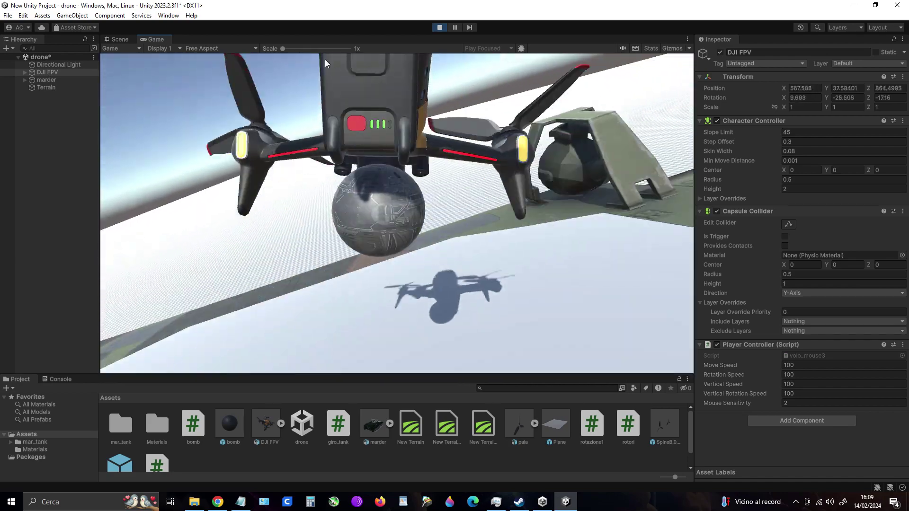
{"action": "key", "text": "w"}
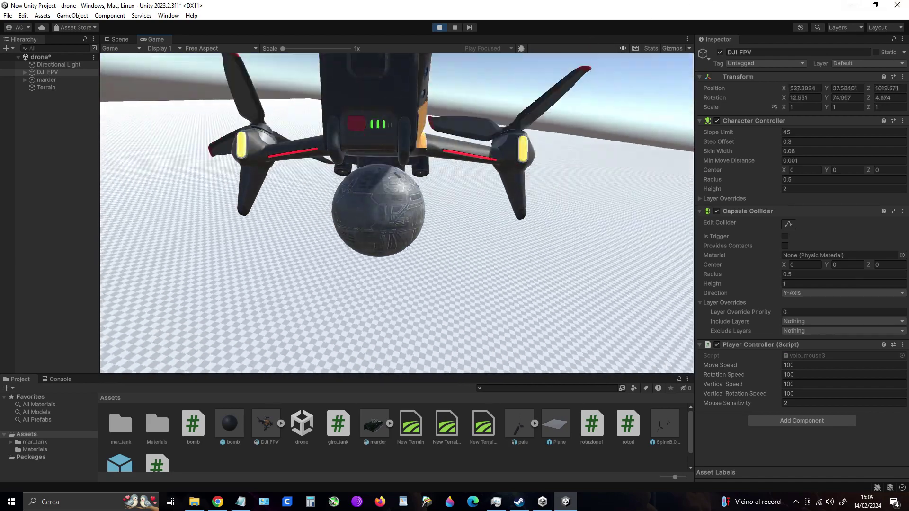
{"action": "key", "text": "w"}
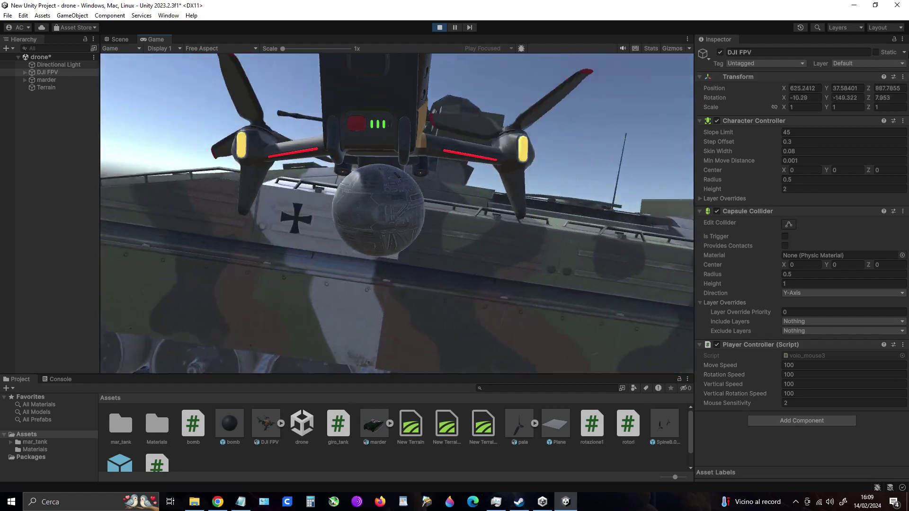
{"action": "key", "text": "w"}
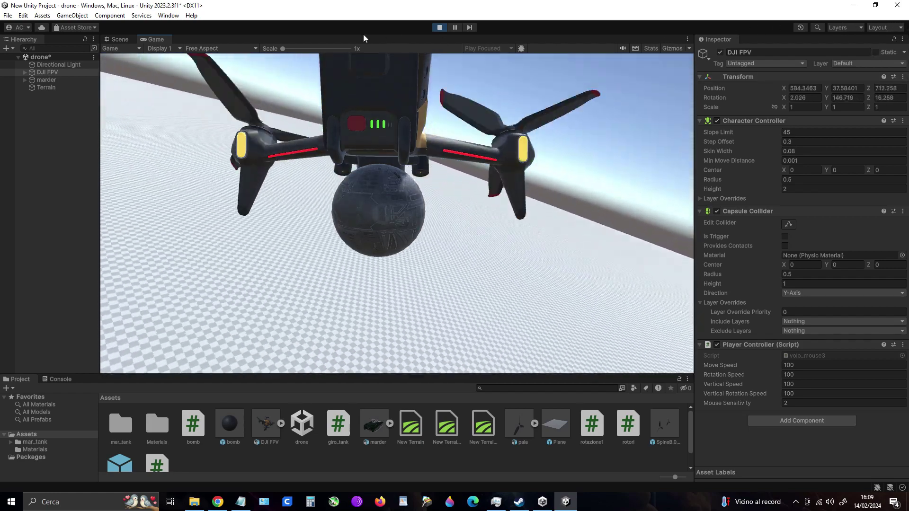
{"action": "key", "text": "w"}
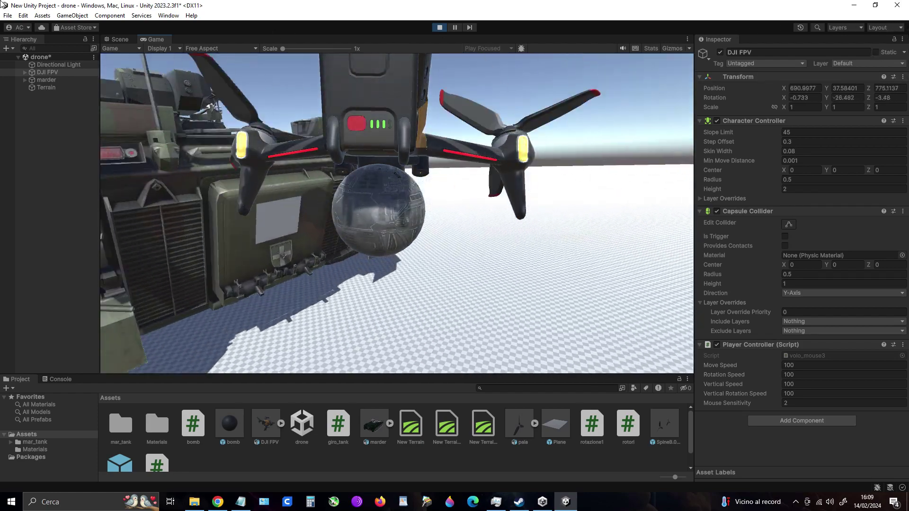
{"action": "key", "text": "w"}
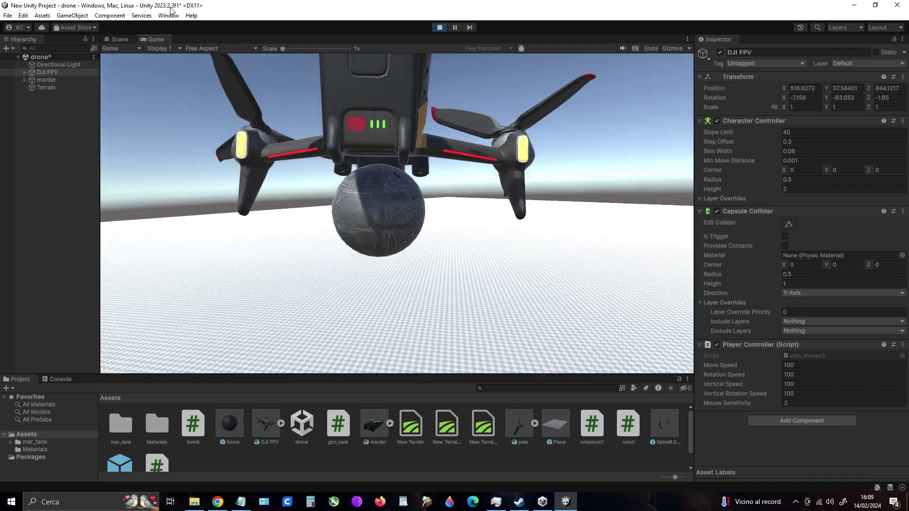
{"action": "key", "text": "w"}
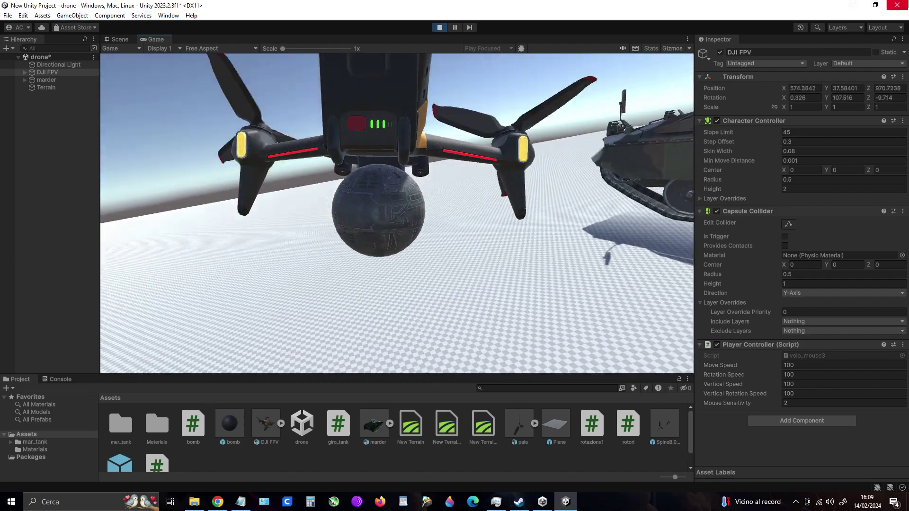
- Pitch the drone up, climb high above the terrain, and fly across it
{"action": "key", "text": "w"}
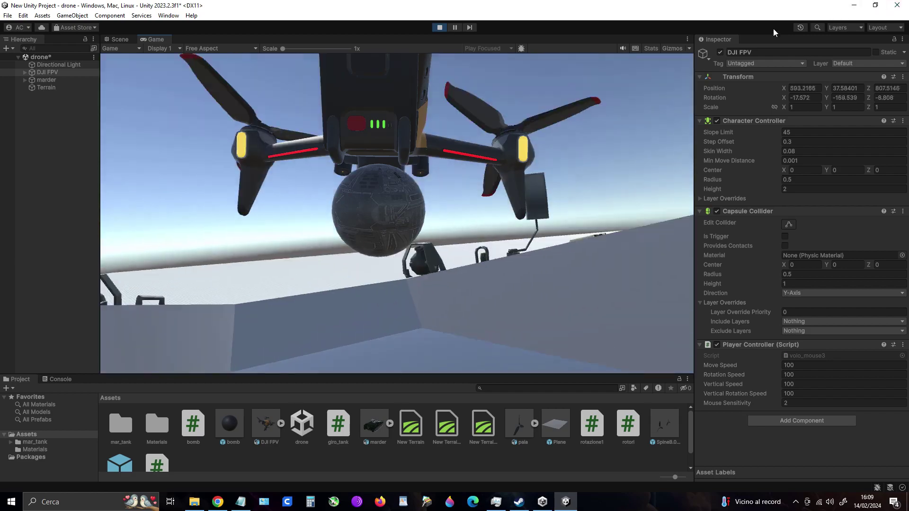
{"action": "key", "text": "w"}
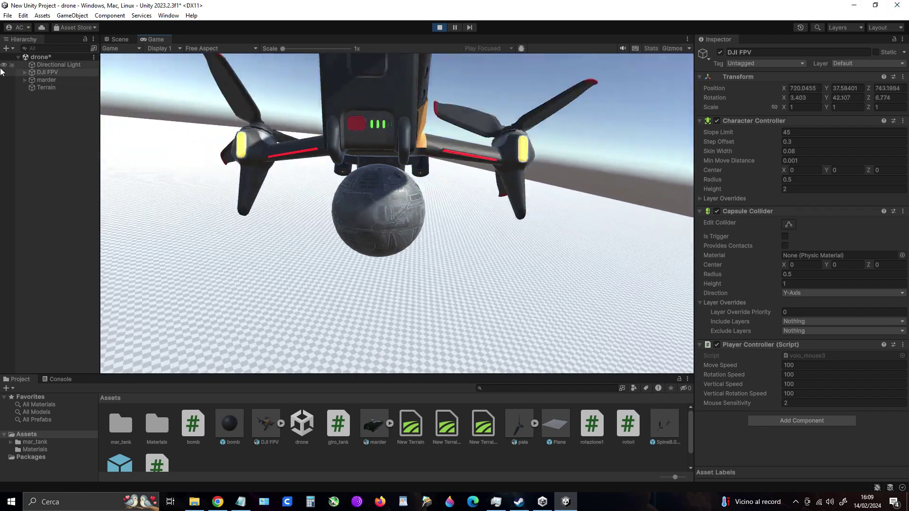
{"action": "key", "text": "w"}
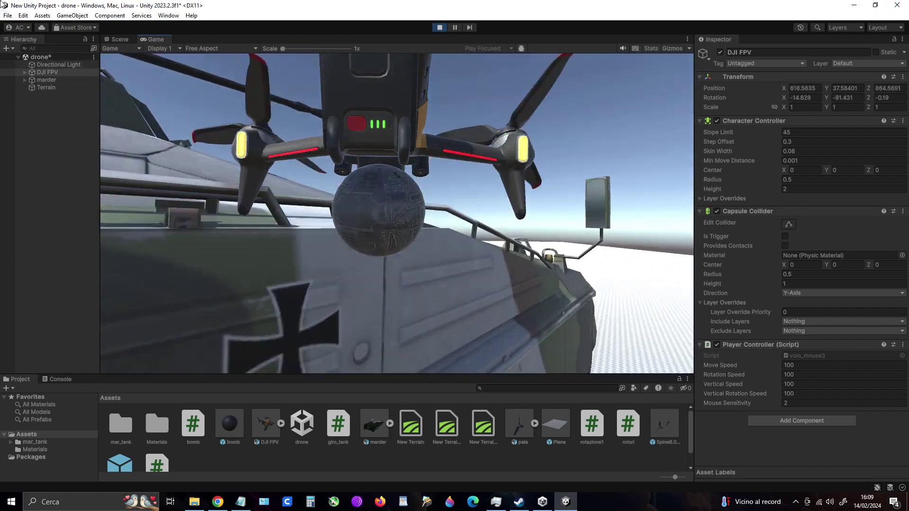
{"action": "key", "text": "w"}
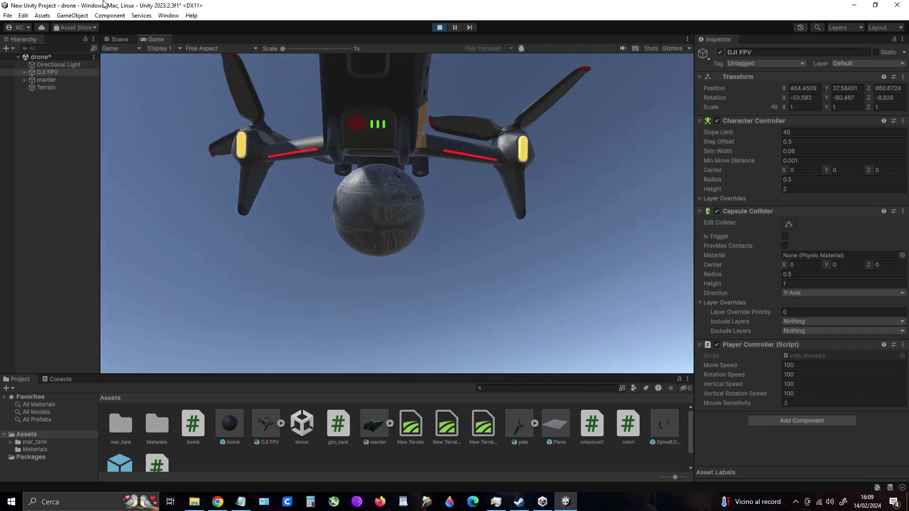
{"action": "key", "text": "w"}
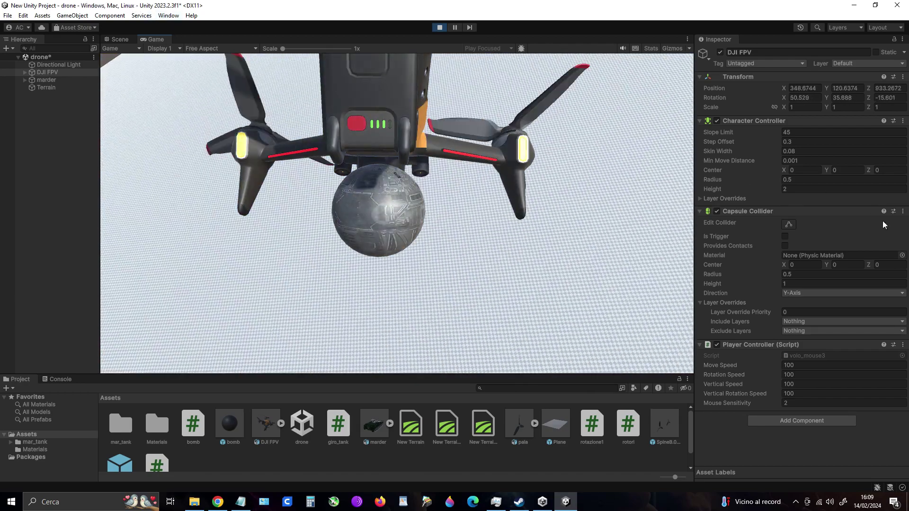
{"action": "key", "text": "w"}
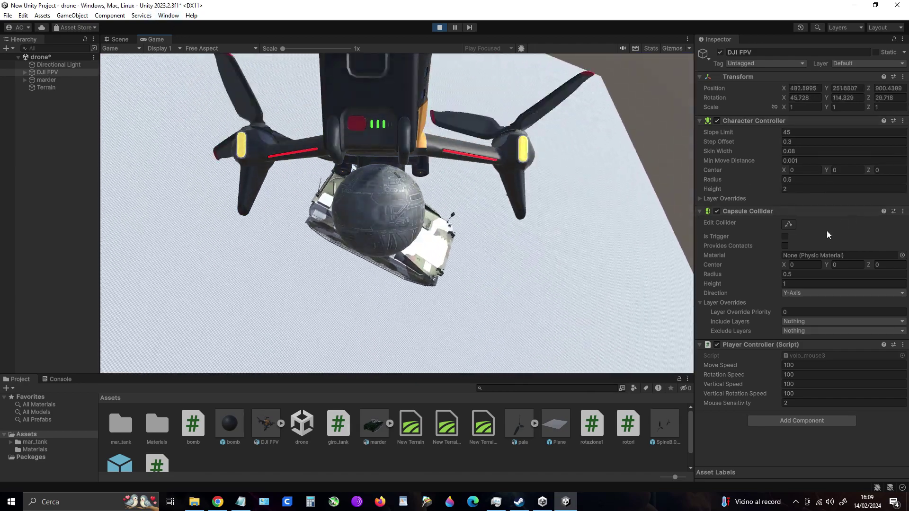
{"action": "key", "text": "w"}
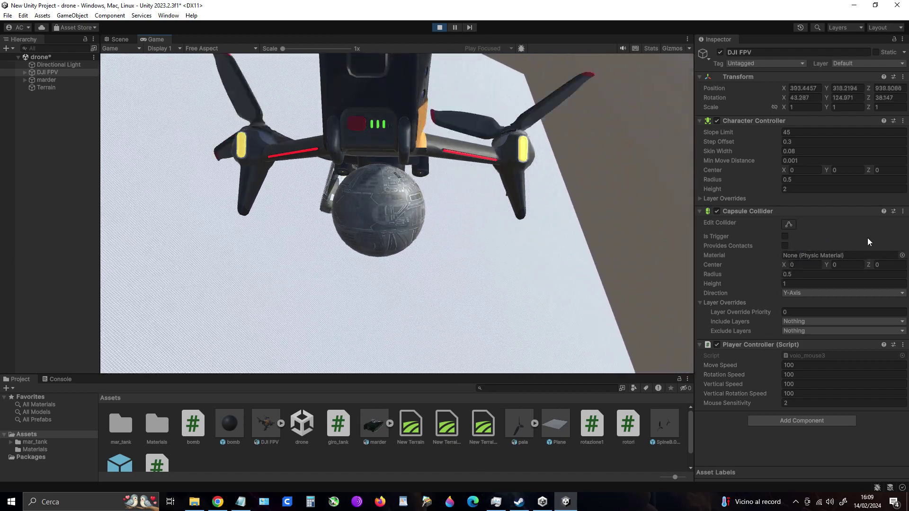
{"action": "key", "text": "w"}
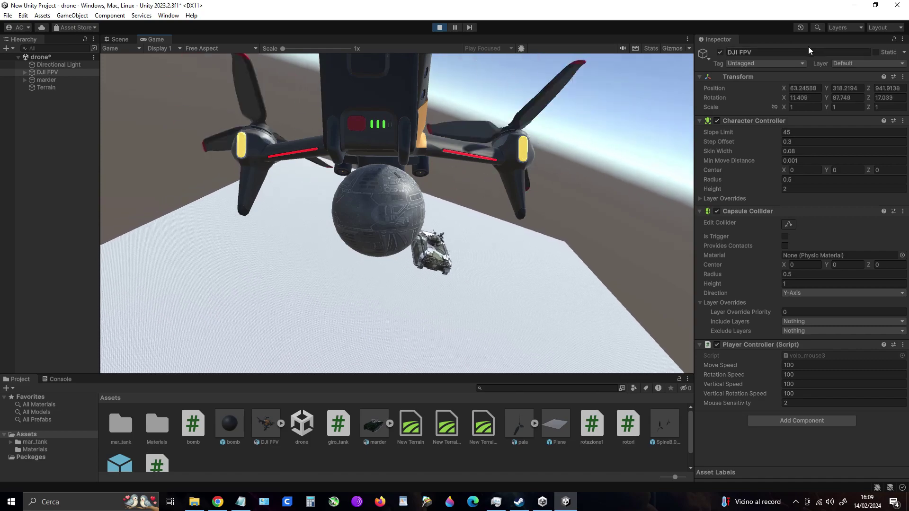
{"action": "key", "text": "w"}
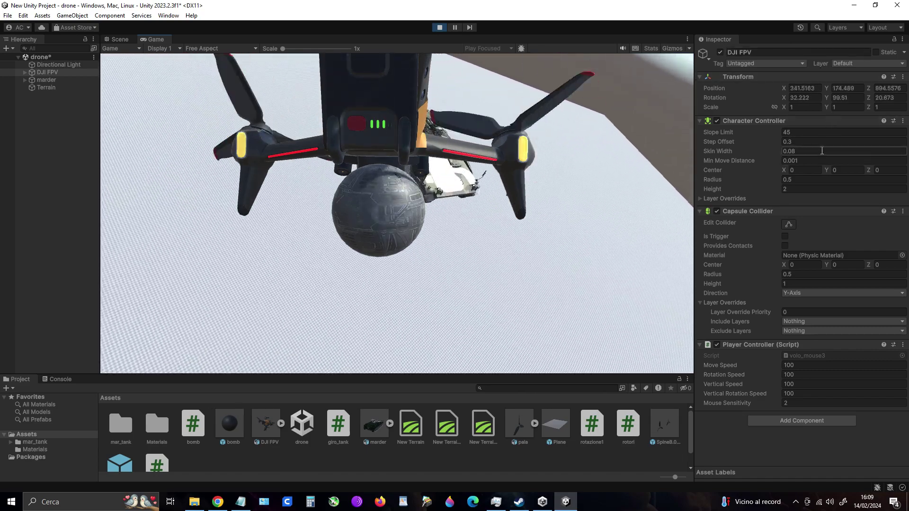
- Fly through the tank, turn around, and circle high to bring the tank back into view
{"action": "key", "text": "w"}
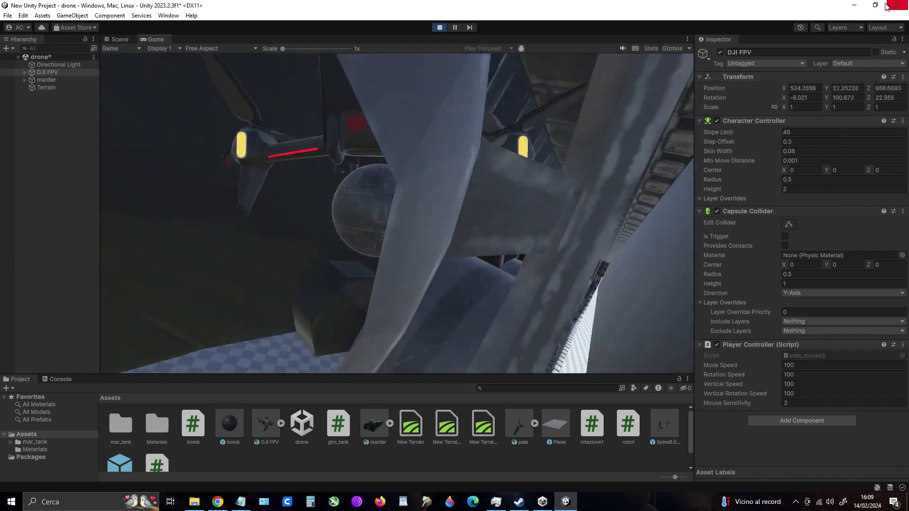
{"action": "key", "text": "w"}
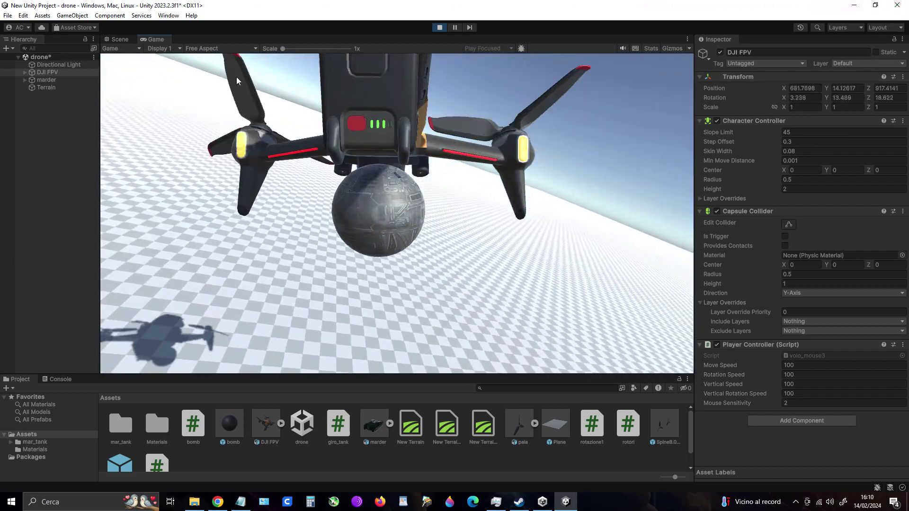
{"action": "key", "text": "w"}
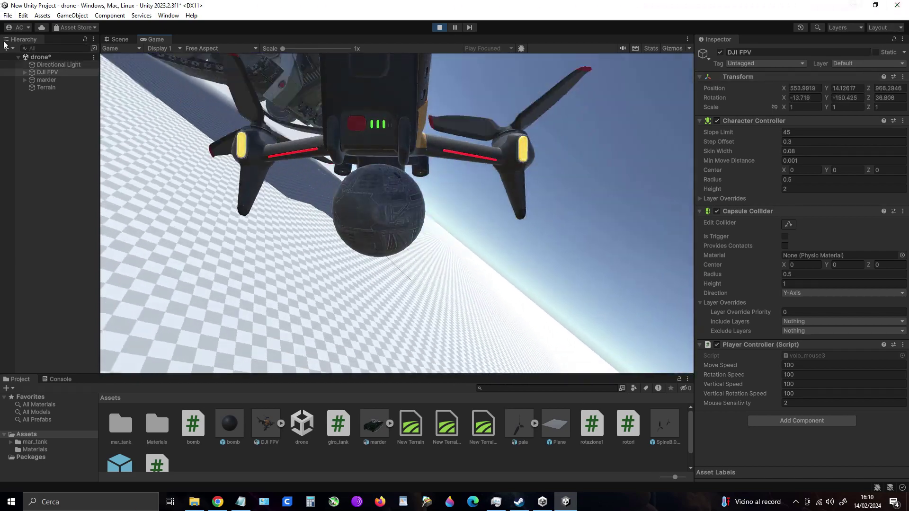
{"action": "key", "text": "w"}
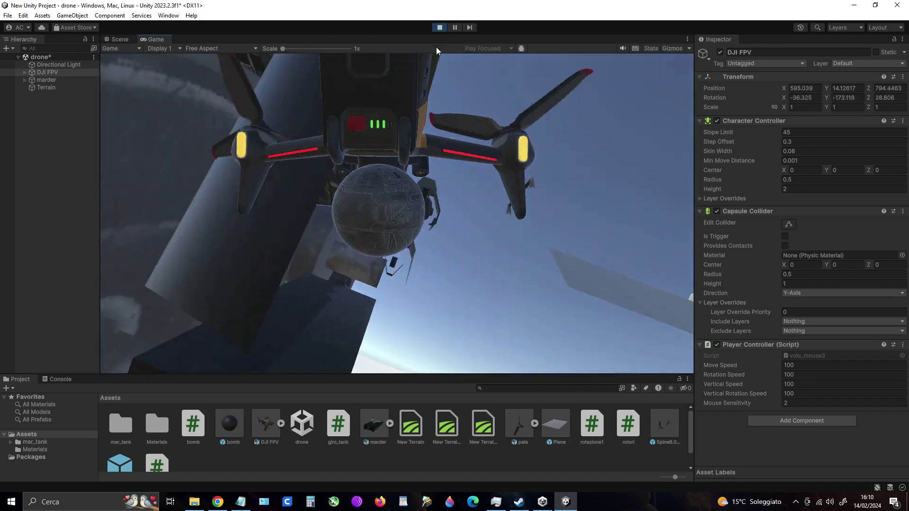
{"action": "key", "text": "w"}
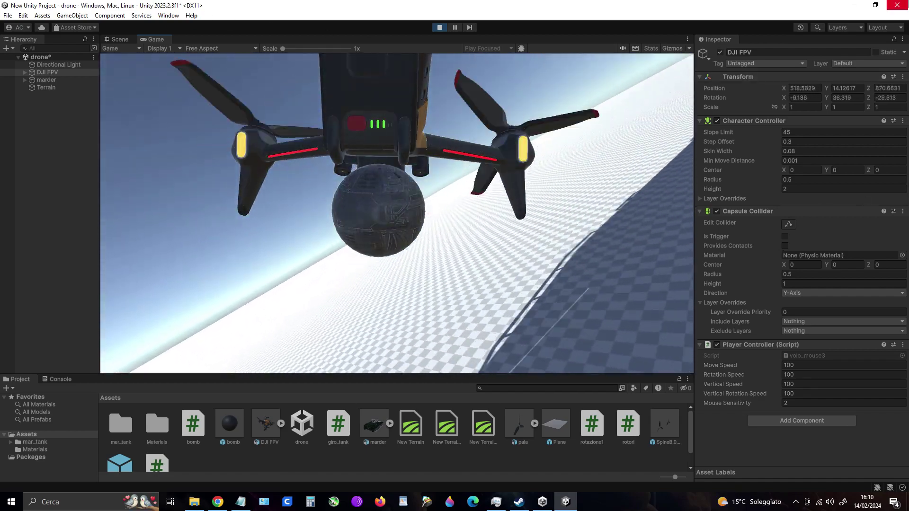
{"action": "key", "text": "w"}
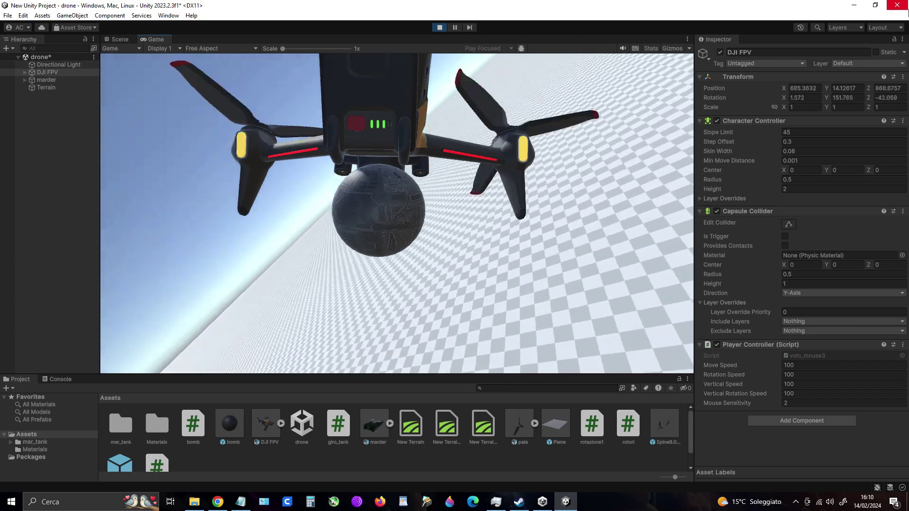
{"action": "key", "text": "w"}
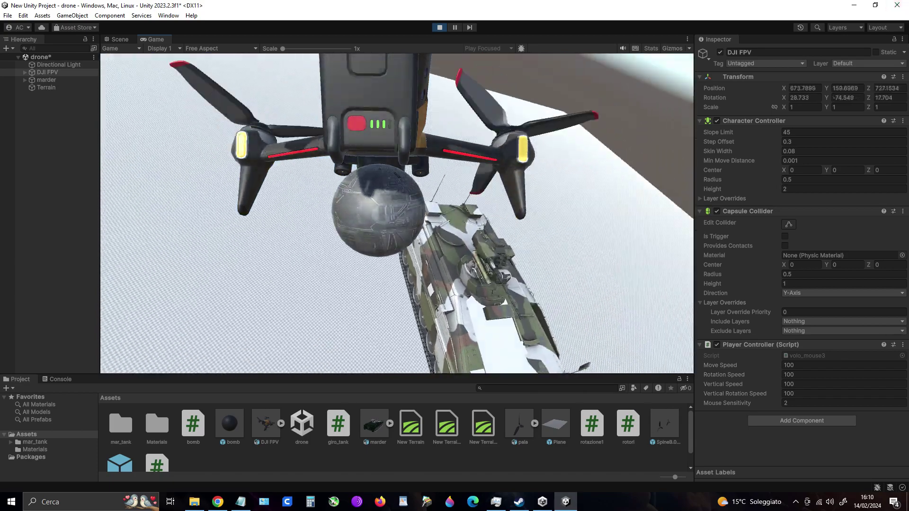
{"action": "key", "text": "w"}
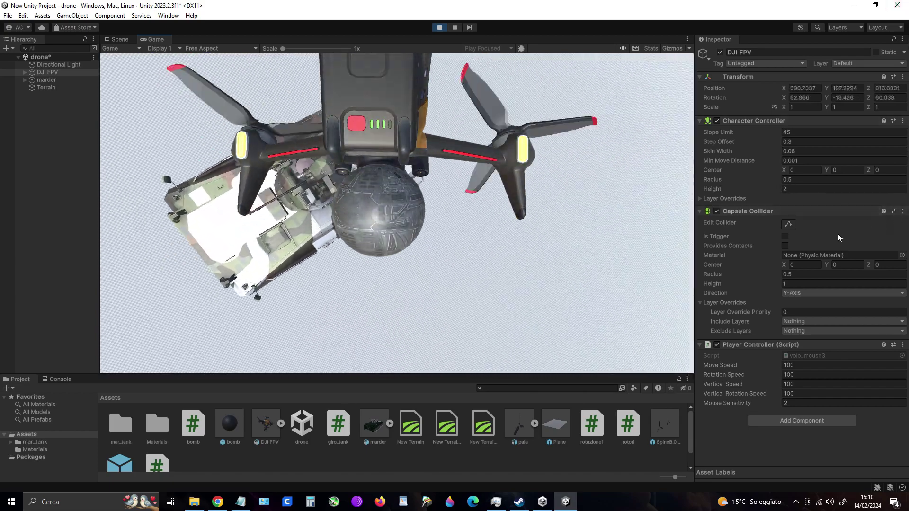
{"action": "key", "text": "w"}
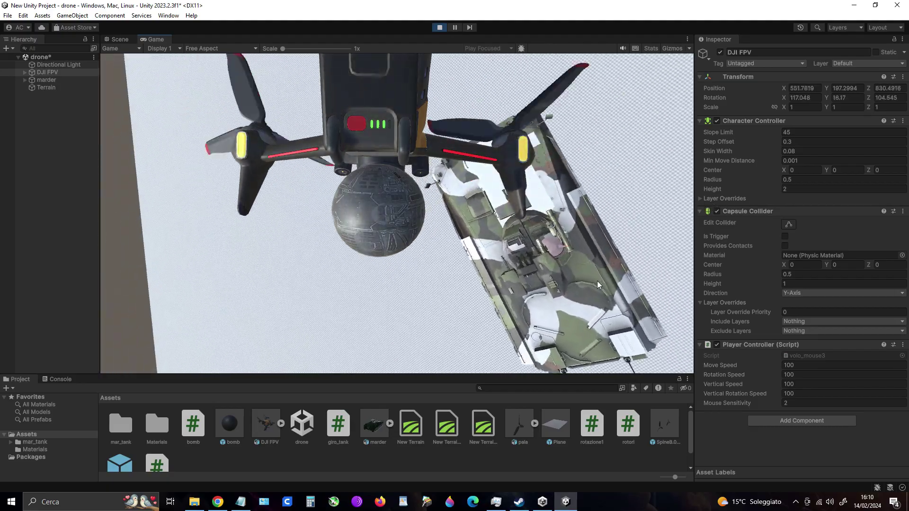
{"action": "key", "text": "w"}
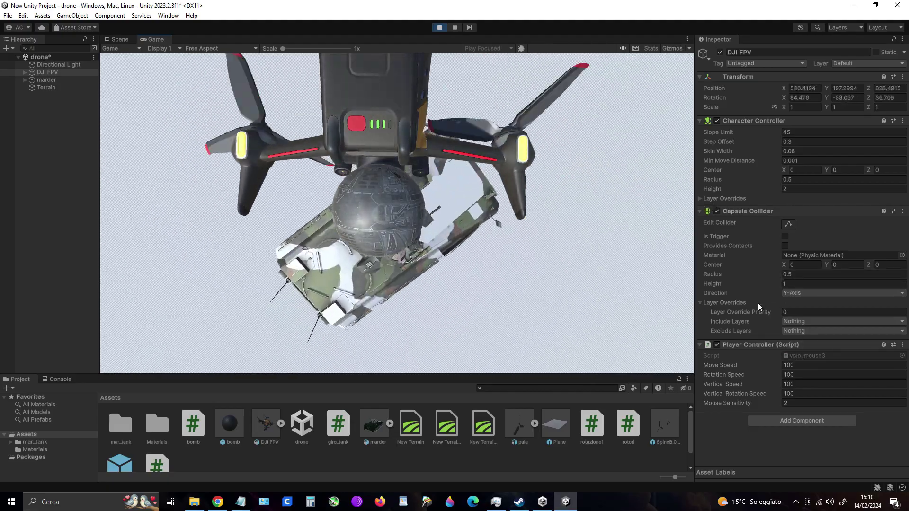
- Descend over the tank, rise with Space, and back off with S to hover above it
{"action": "key", "text": "w"}
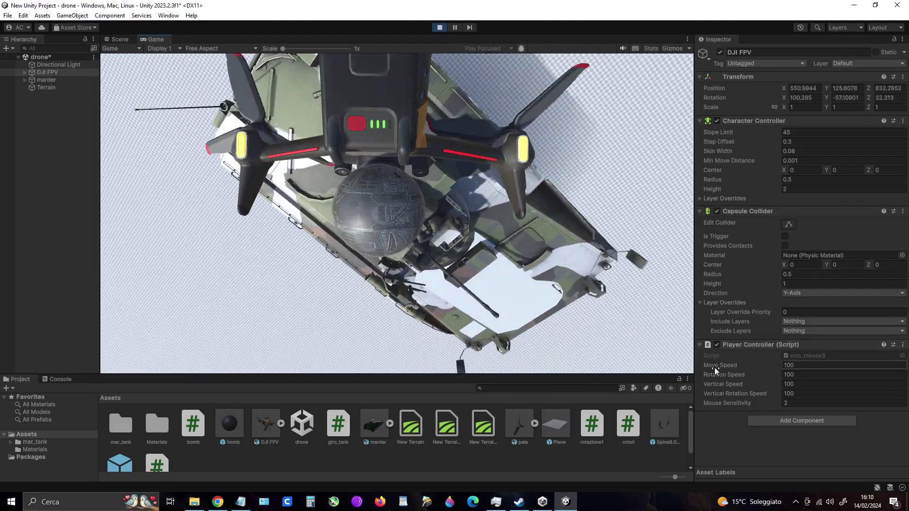
{"action": "key", "text": "w"}
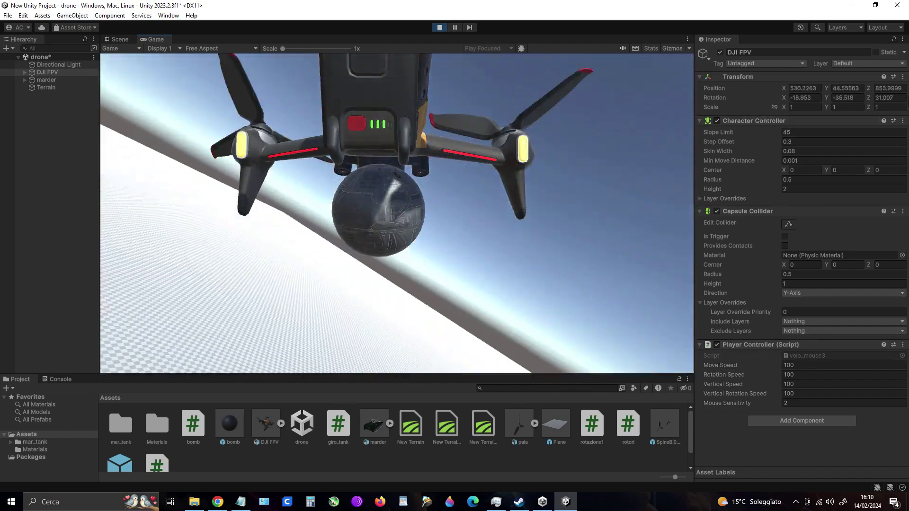
{"action": "key", "text": "w"}
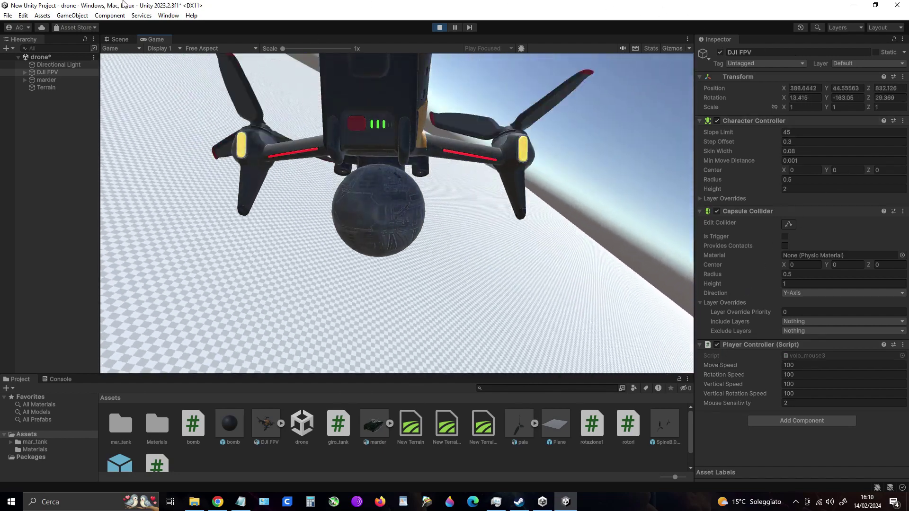
{"action": "key", "text": "w"}
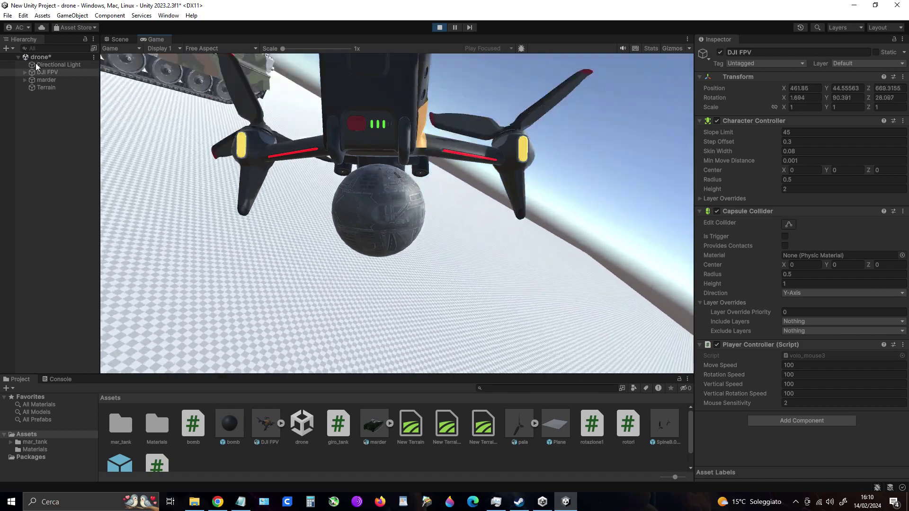
{"action": "key", "text": "w"}
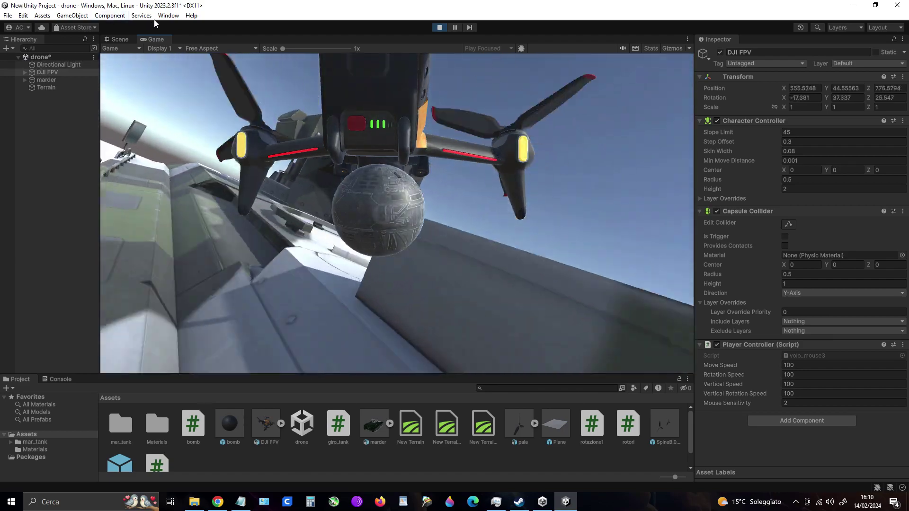
{"action": "key", "text": "space"}
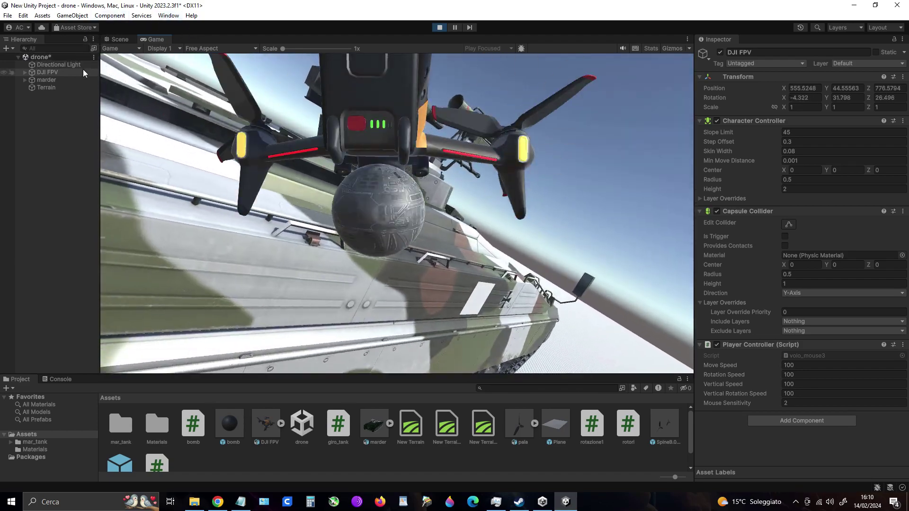
{"action": "key", "text": "s"}
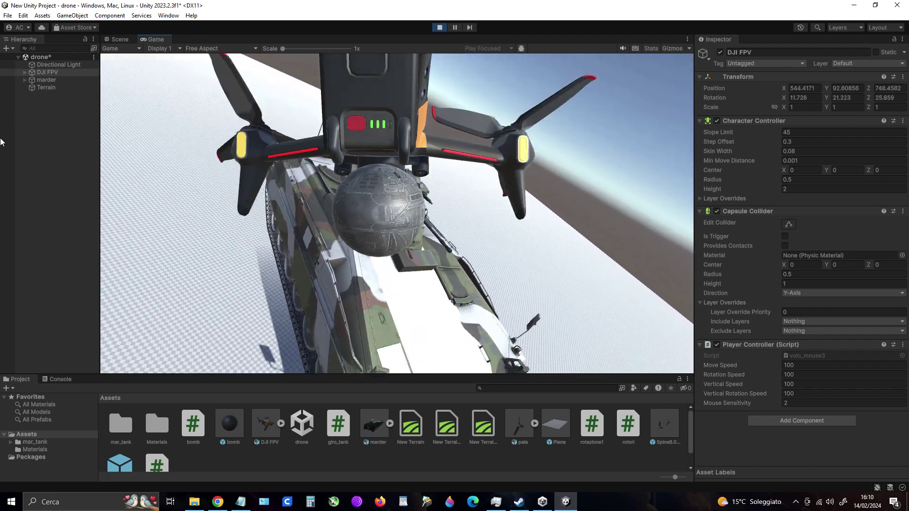
{"action": "key", "text": "s"}
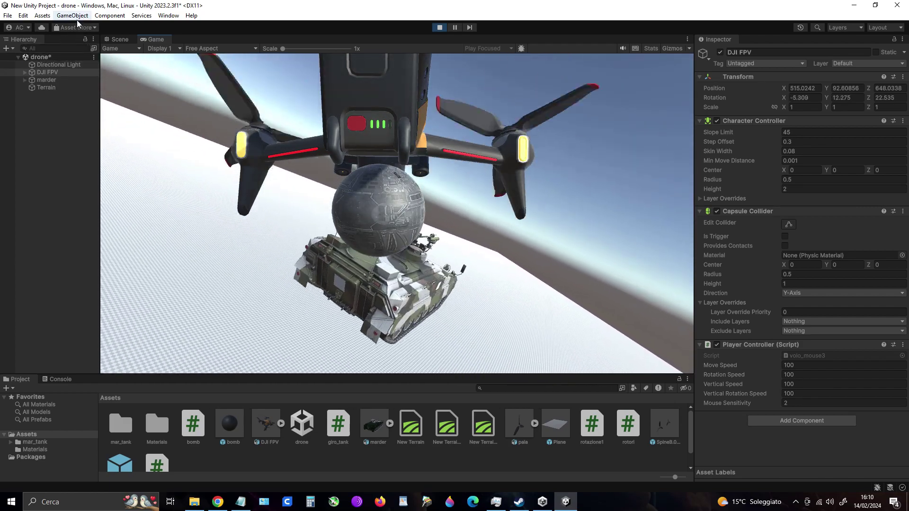
- Dive the drone down beside the tank and close in on its hull
{"action": "key", "text": "w"}
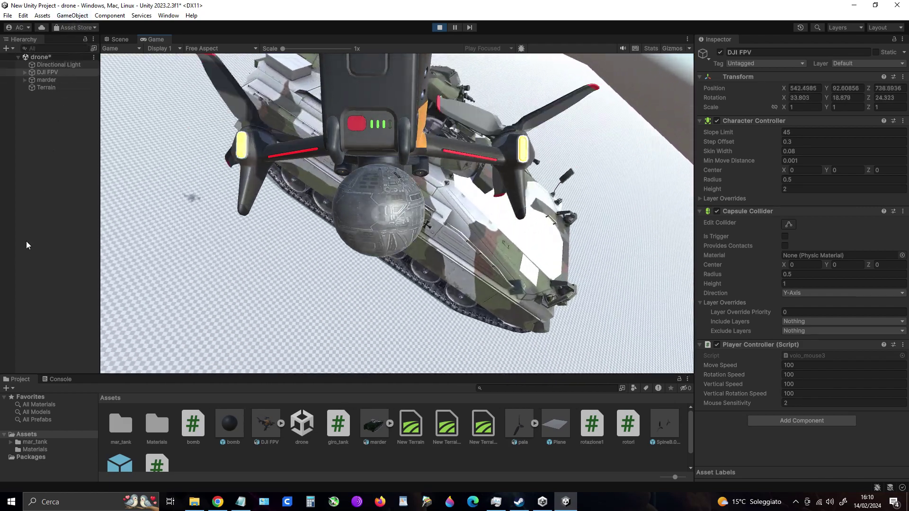
{"action": "key", "text": "w"}
{"action": "key", "text": "w"}
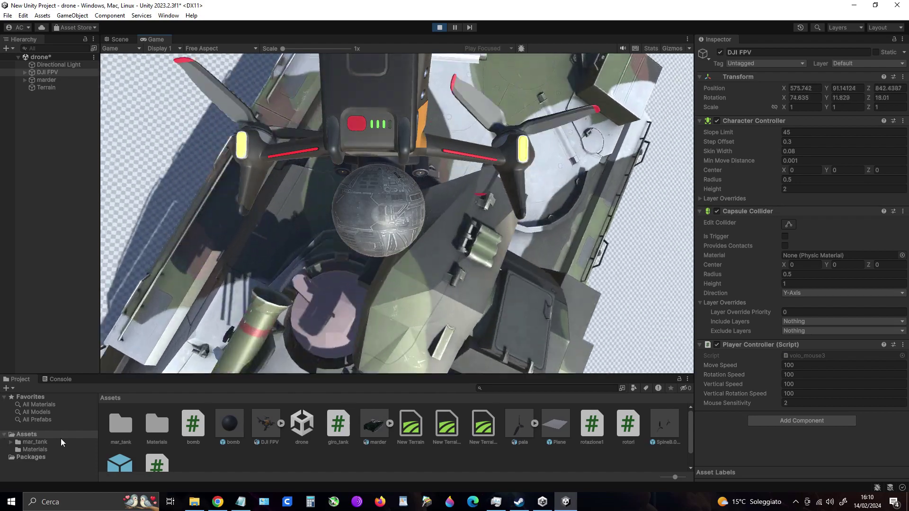
{"action": "key", "text": "w"}
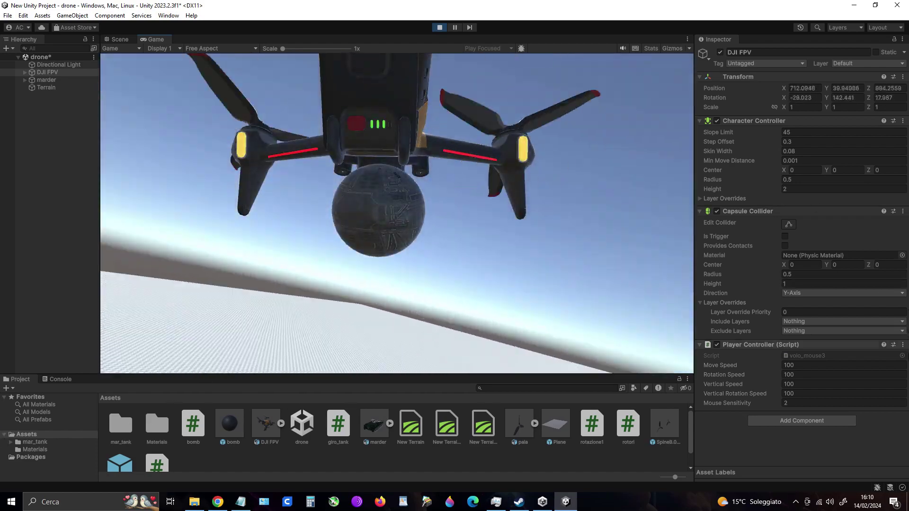
{"action": "key", "text": "w"}
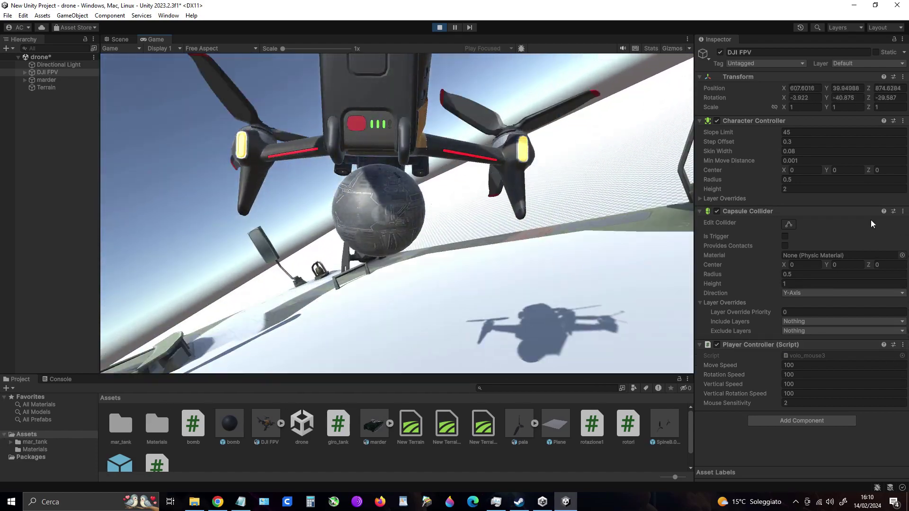
{"action": "key", "text": "w"}
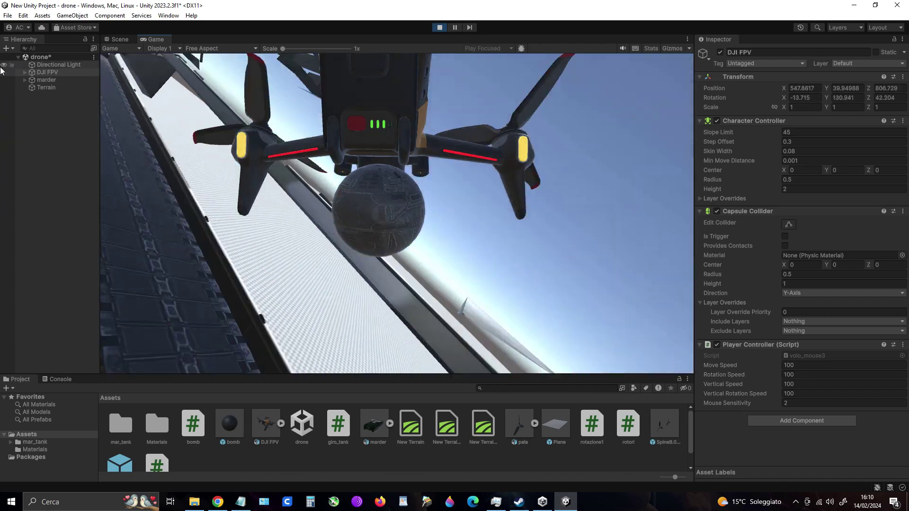
{"action": "key", "text": "w"}
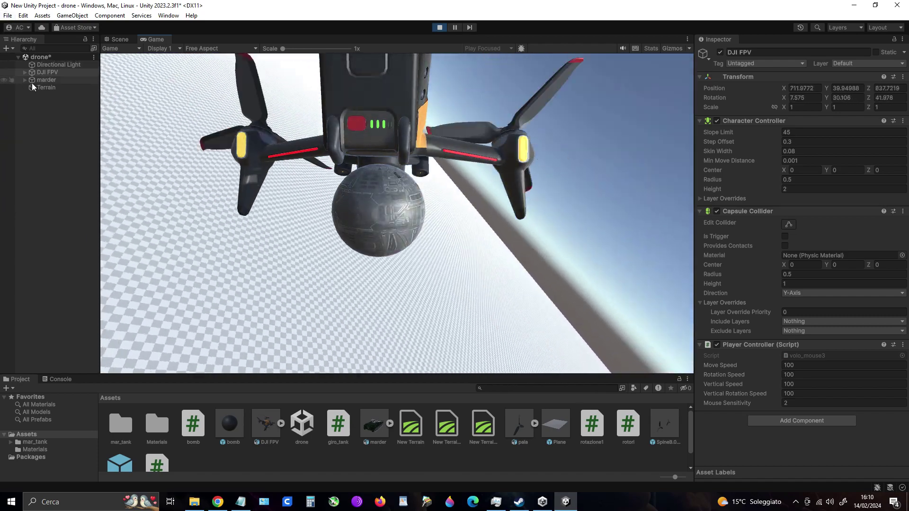
{"action": "key", "text": "w"}
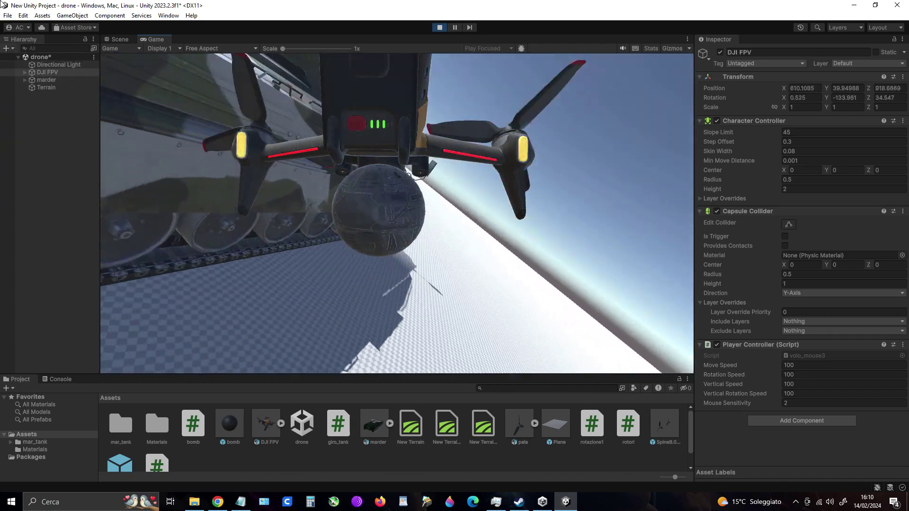
- Circle the tank, climb to height 169.6 above it, then stop Play mode
{"action": "key", "text": "w"}
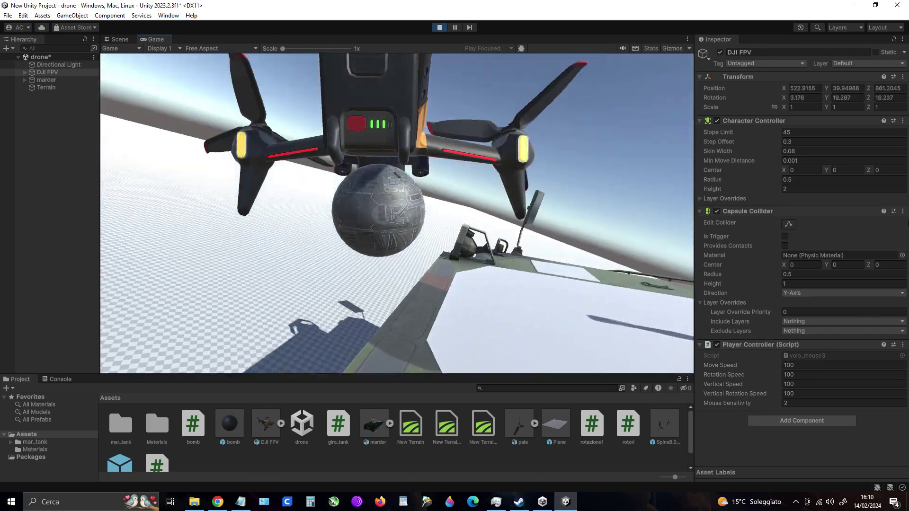
{"action": "key", "text": "w"}
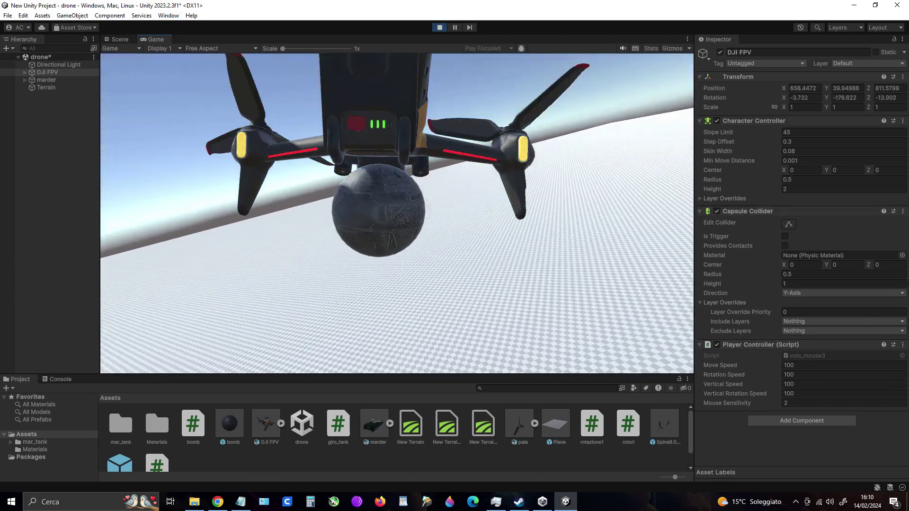
{"action": "key", "text": "w"}
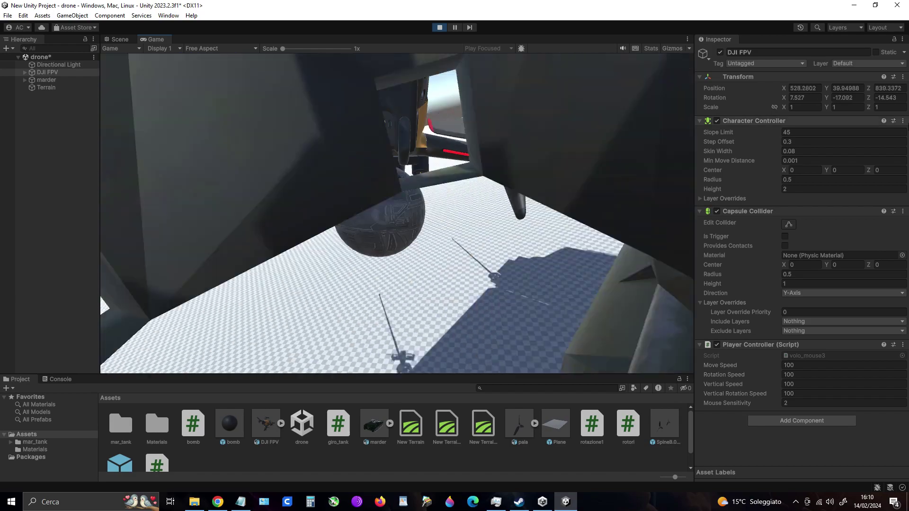
{"action": "key", "text": "w"}
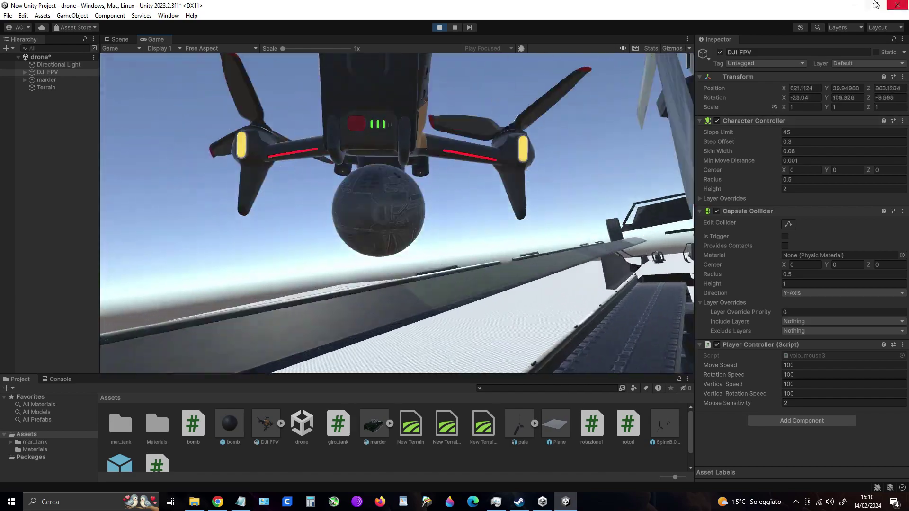
{"action": "key", "text": "w"}
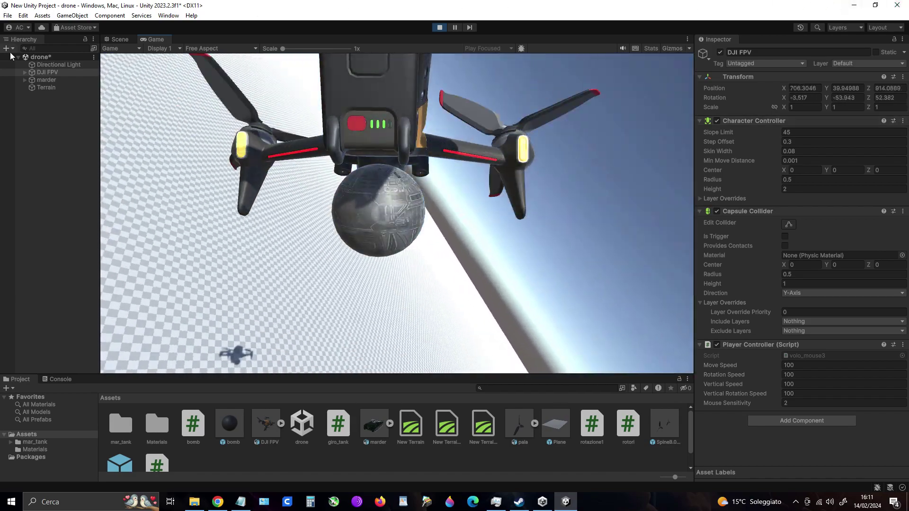
{"action": "key", "text": "w"}
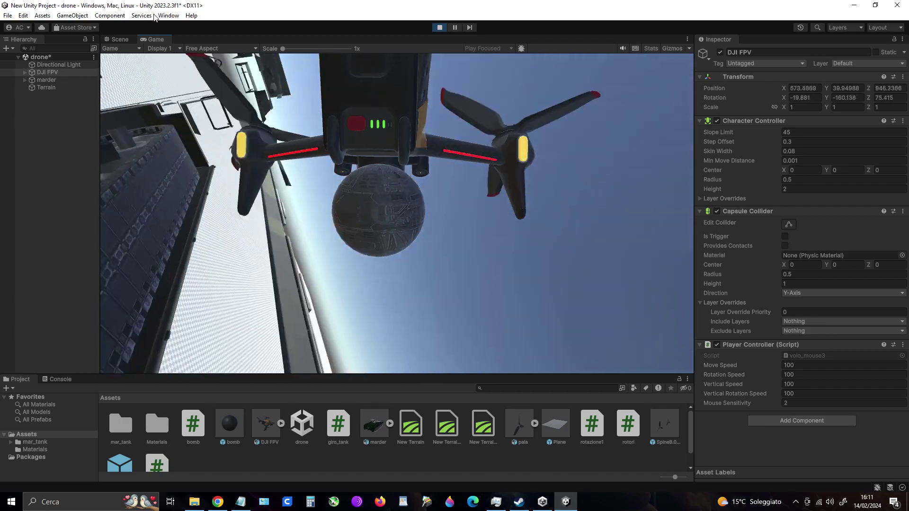
{"action": "key", "text": "w"}
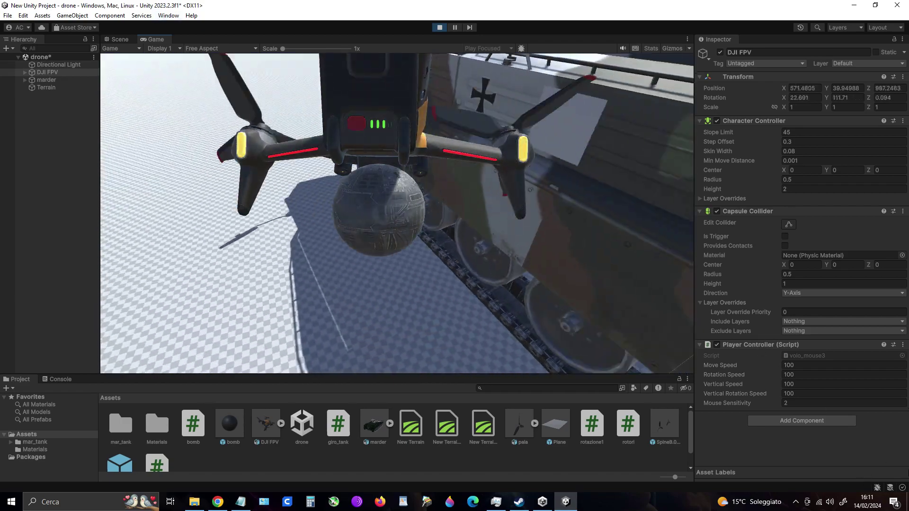
{"action": "key", "text": "w"}
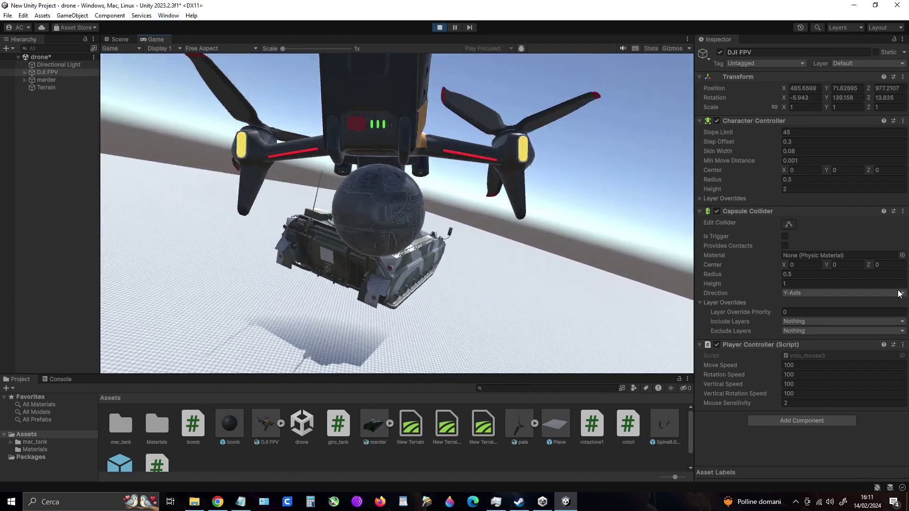
{"action": "key", "text": "w"}
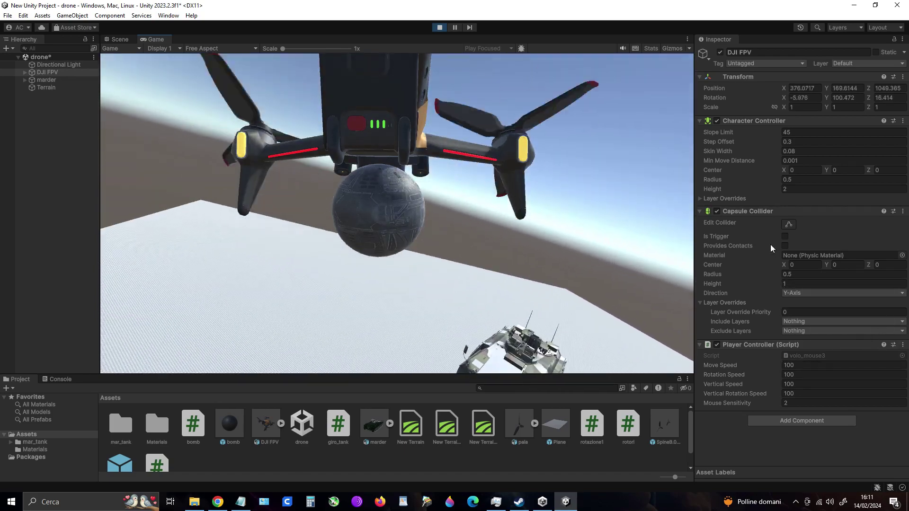
{"action": "mouse_move", "coordinate": [449, 43]}
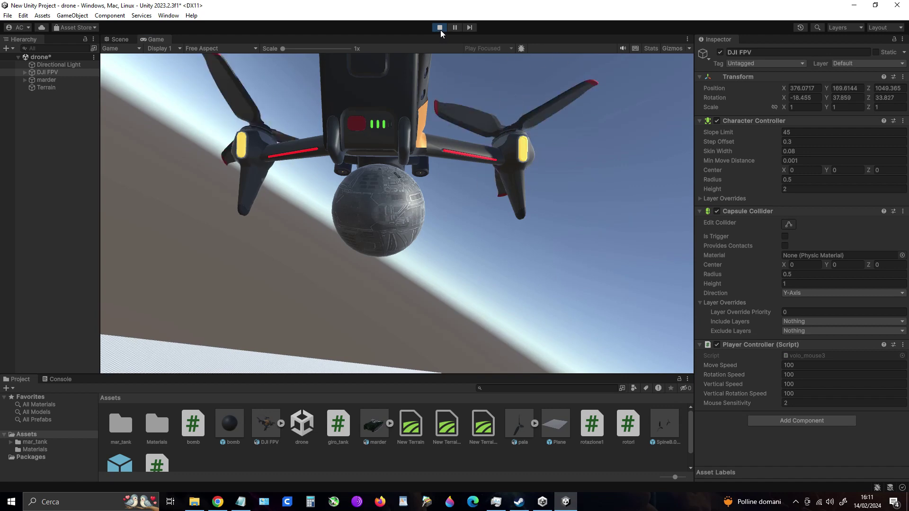
{"action": "left_click", "coordinate": [440, 28]}
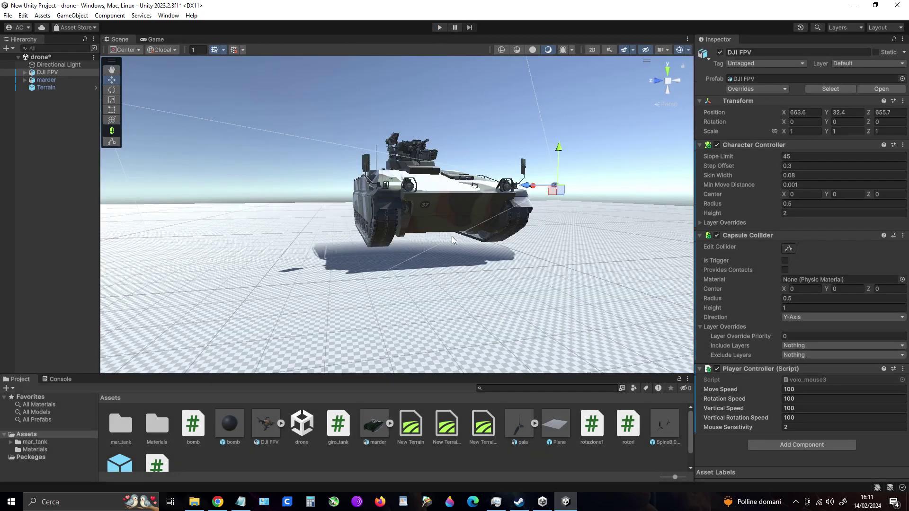